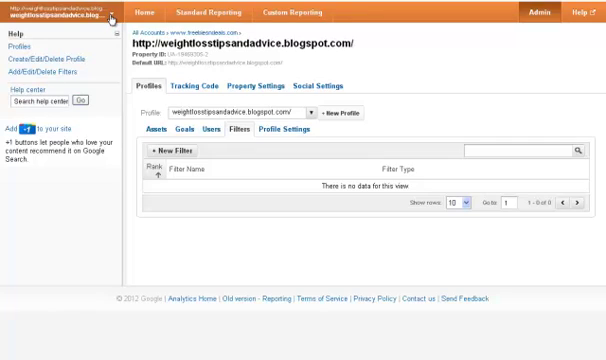
Step: Check the account list, stay on the weightlosstipsandadvice profile, and start adding a new filter
click(111, 16)
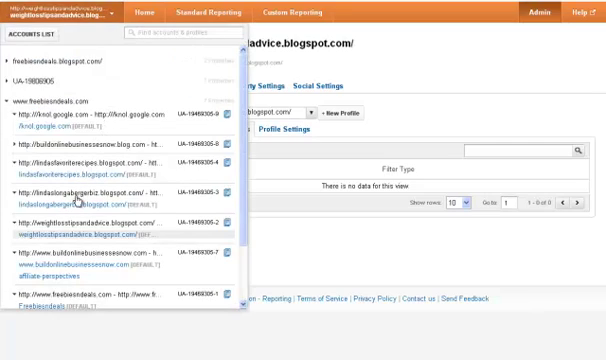
click(55, 233)
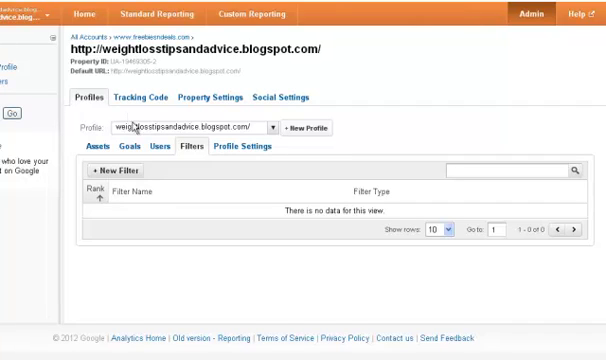
click(107, 170)
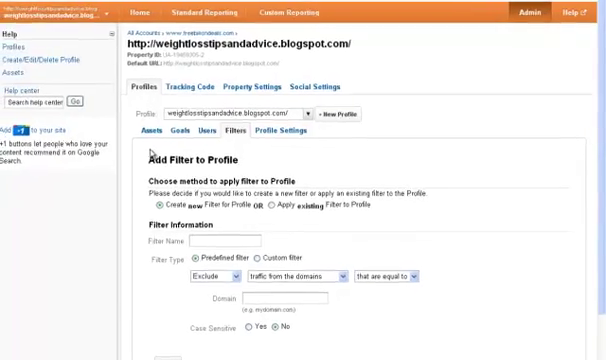
scroll(115, 168, down, 2)
Step: Name the filter 'block my IP', set it to Exclude traffic from the owner's IP address, and save it
click(196, 186)
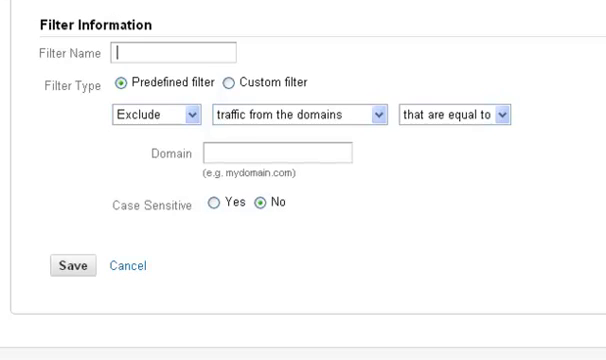
text(block my)
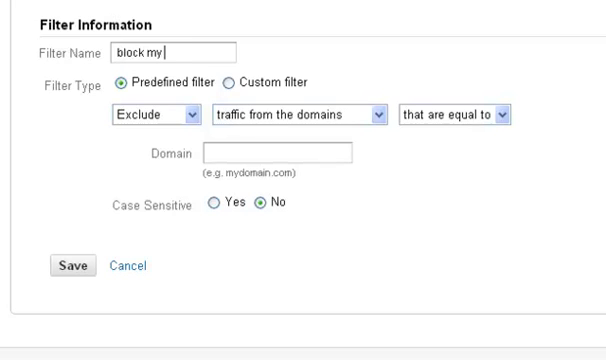
text( iP)
click(378, 116)
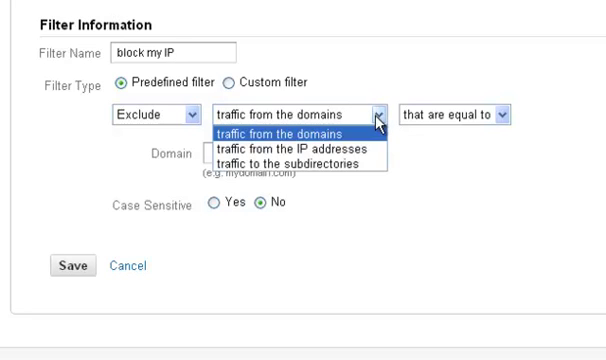
click(366, 150)
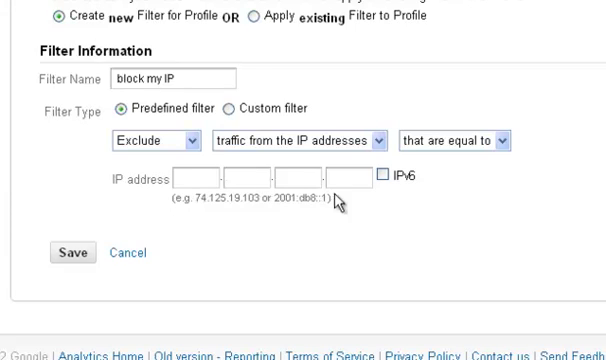
text(98)
click(79, 258)
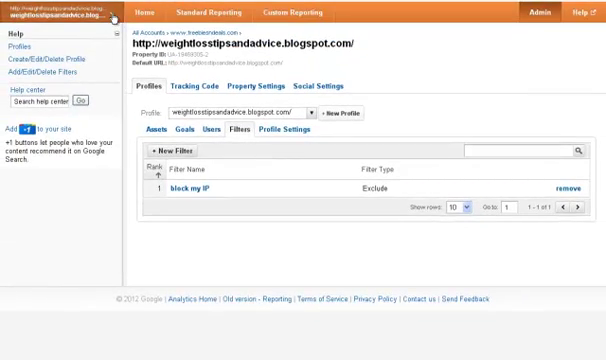
Step: Switch to the lindaslongabergerbiz.blogspot.com profile and start adding a filter to it
click(112, 15)
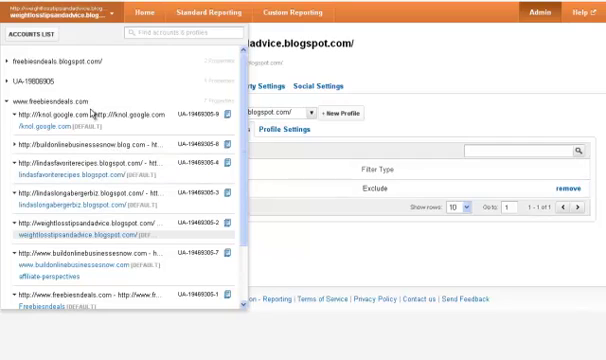
click(80, 192)
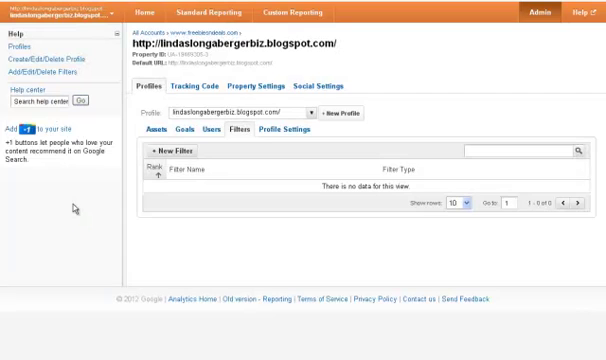
click(173, 152)
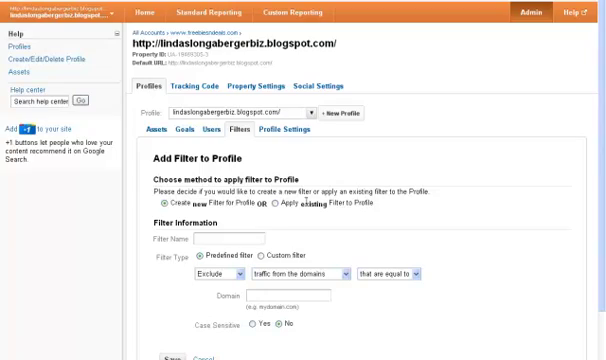
Step: Apply the existing 'block my ip' filter to this profile and save the assignment
click(276, 203)
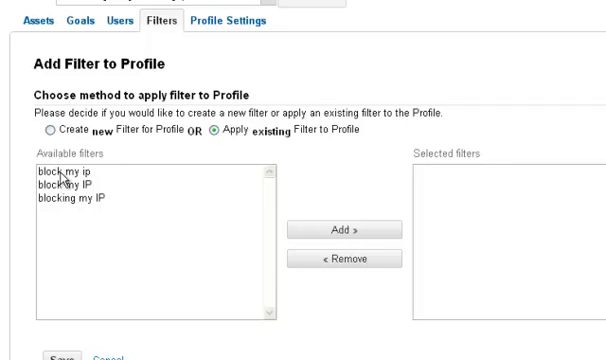
click(62, 172)
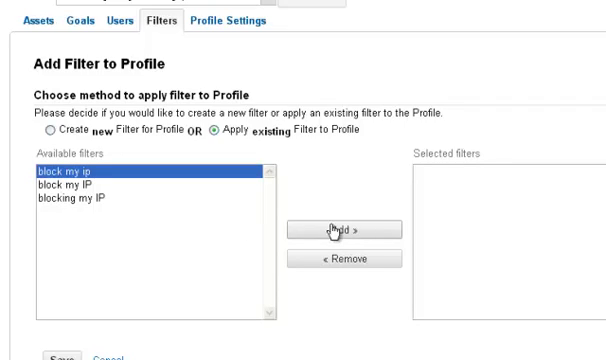
click(356, 230)
scroll(220, 200, down, 2)
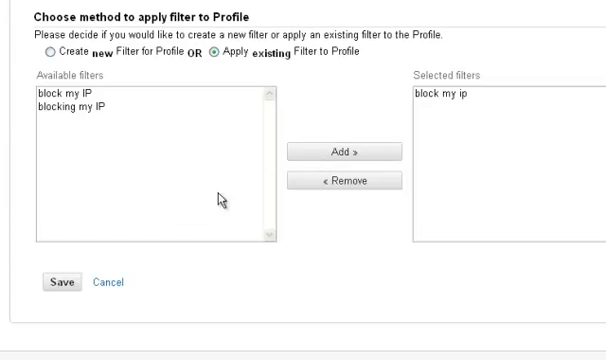
click(62, 282)
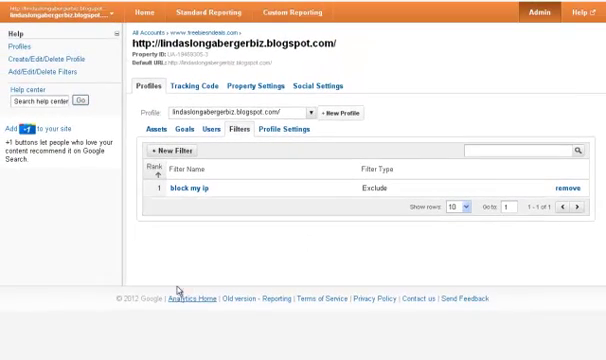